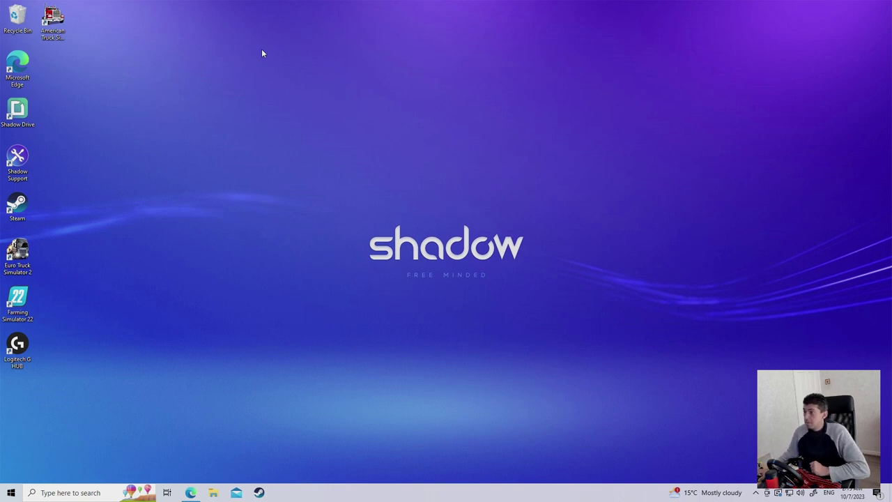
Open This PC in File Explorer and look over the Local Disk (C:) and ExtraStorage (D:) drives
click(216, 493)
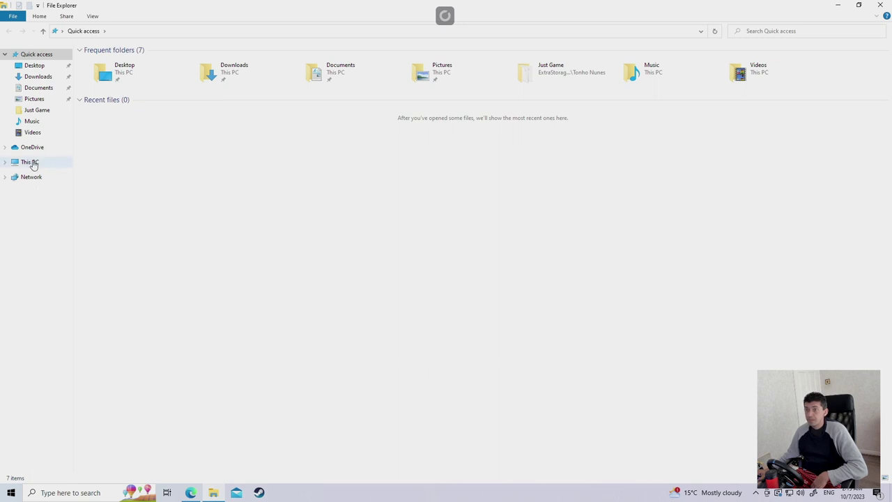
click(31, 163)
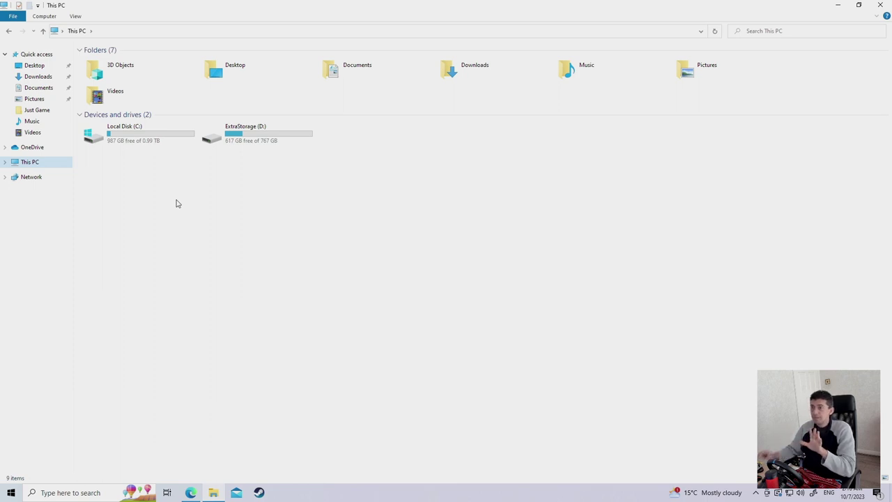
click(156, 140)
click(257, 142)
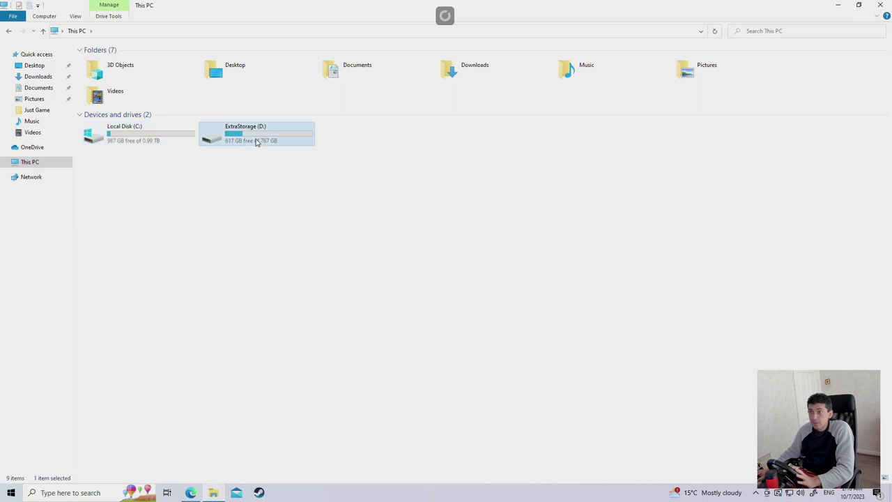
click(246, 223)
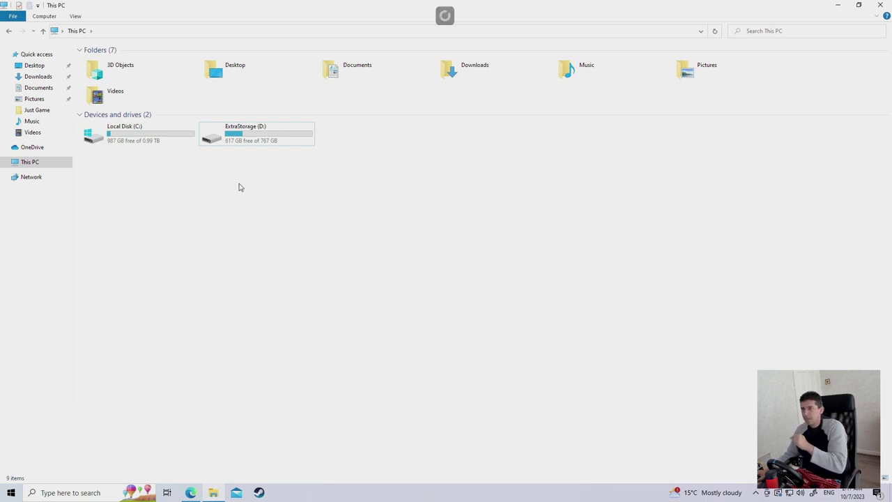
Open the Bibliotecas folder on the ExtraStorage (D:) drive to view its library folders
double_click(244, 136)
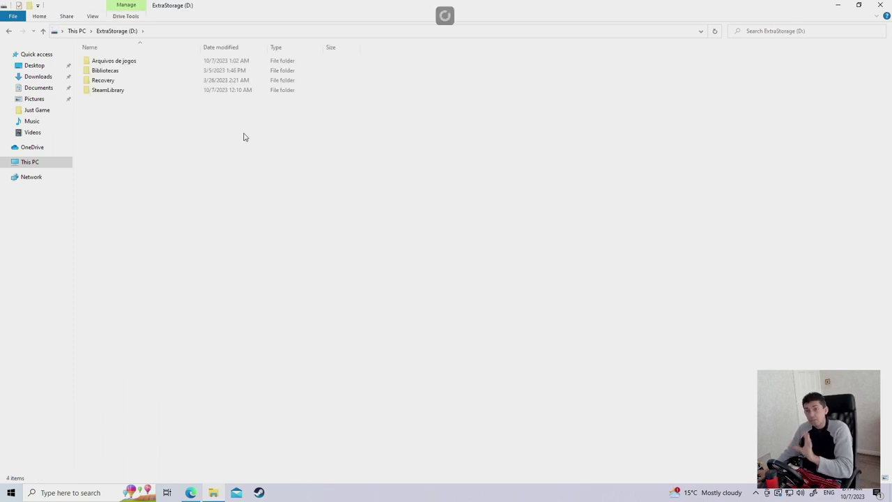
click(116, 62)
click(103, 71)
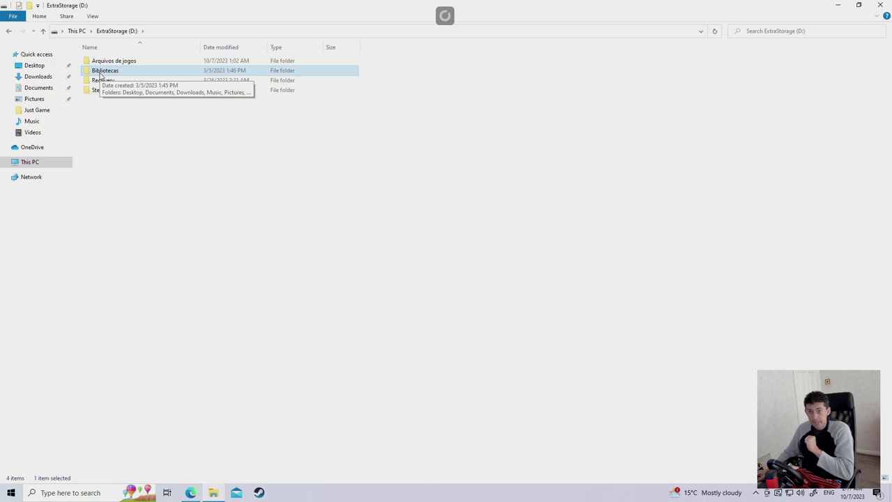
double_click(134, 74)
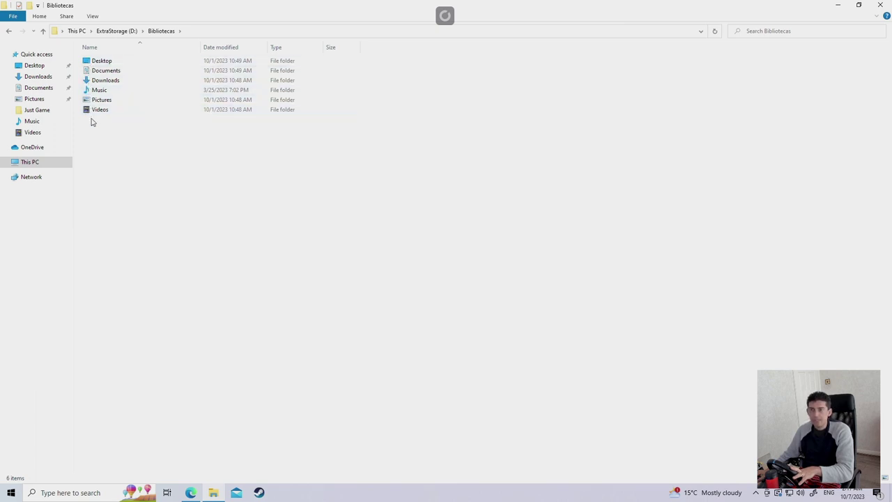
Create a new folder inside Bibliotecas with the default name, and delete it
click(29, 4)
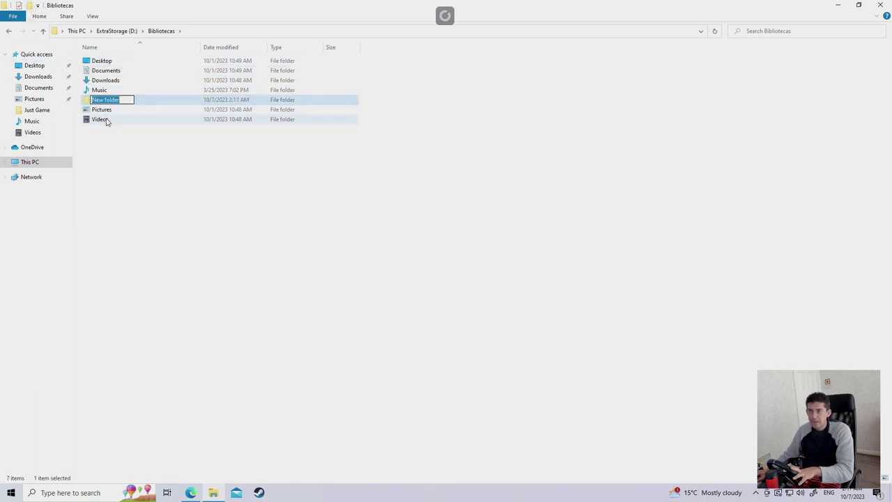
click(87, 102)
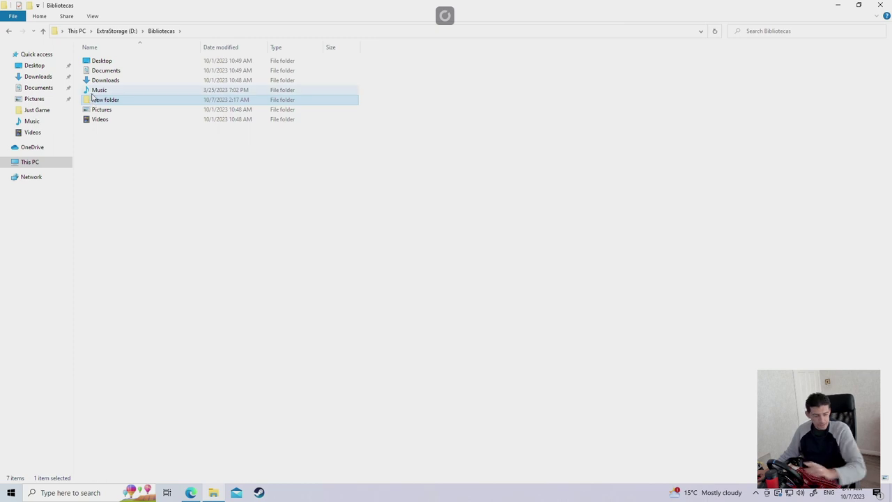
key(Delete)
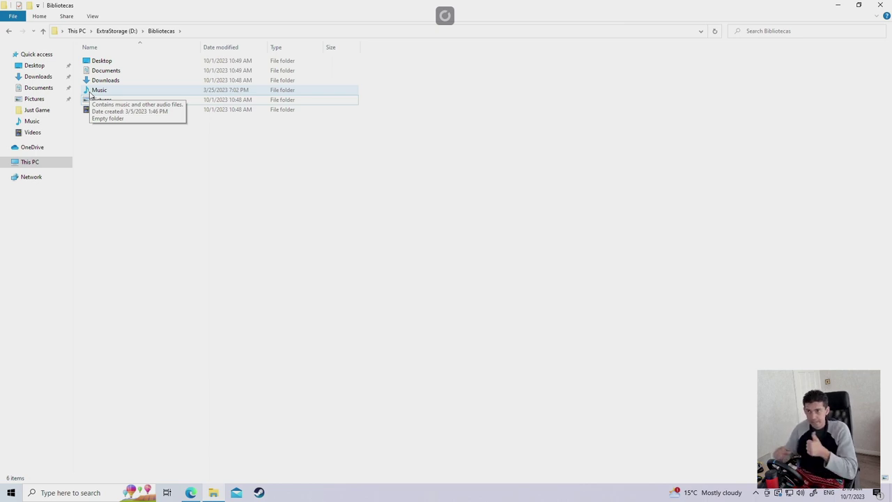
View the contents of the Desktop folder and return to the This PC overview
click(30, 164)
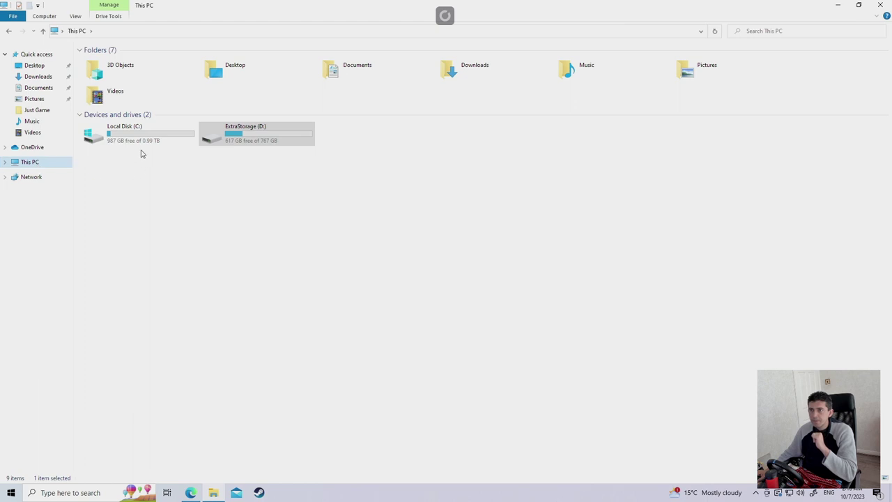
click(34, 66)
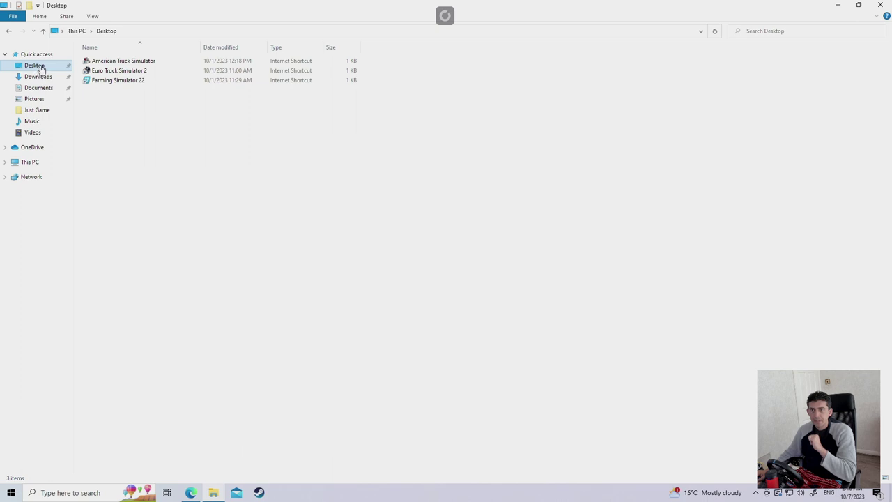
click(32, 163)
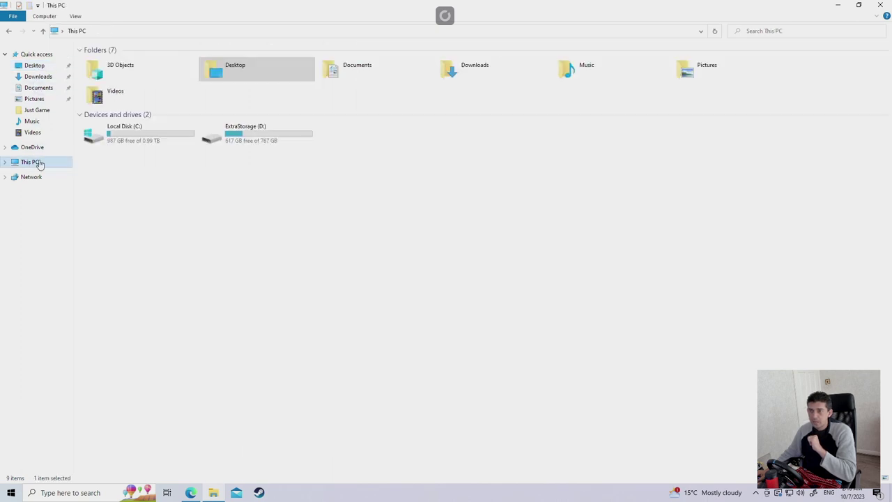
click(239, 72)
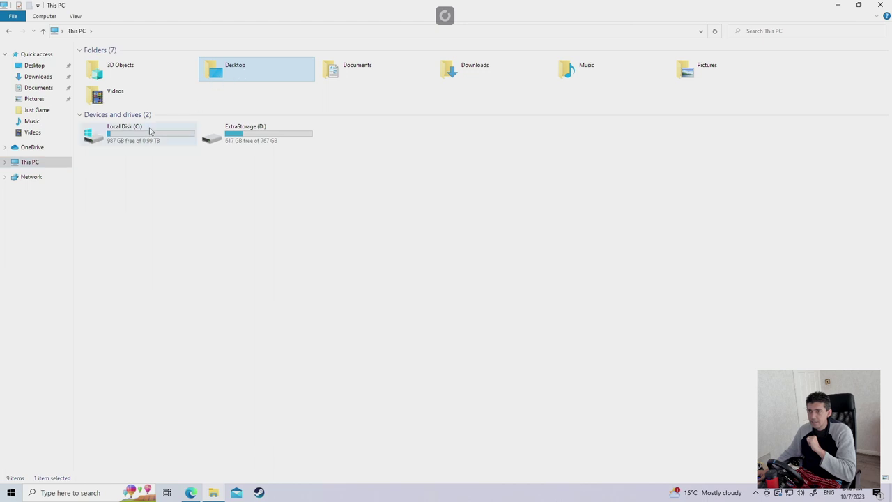
click(21, 162)
Open the location settings in the properties of the Desktop folder under This PC
click(235, 72)
right_click(235, 72)
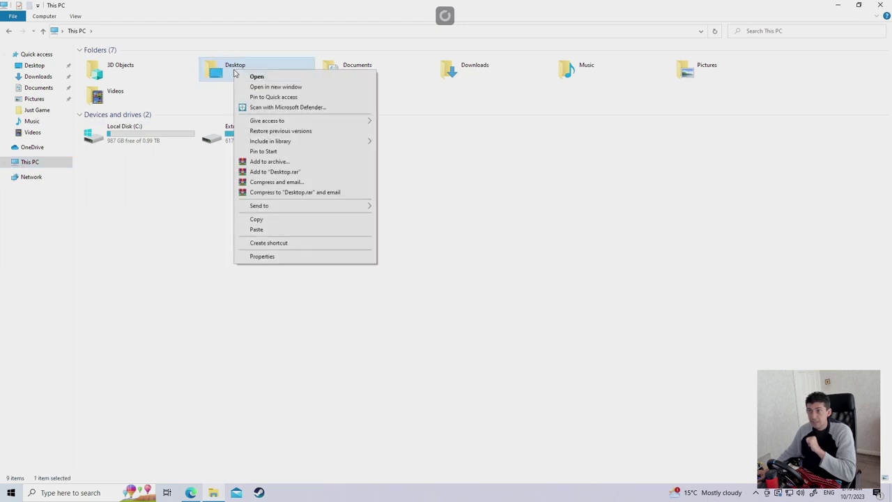
click(260, 257)
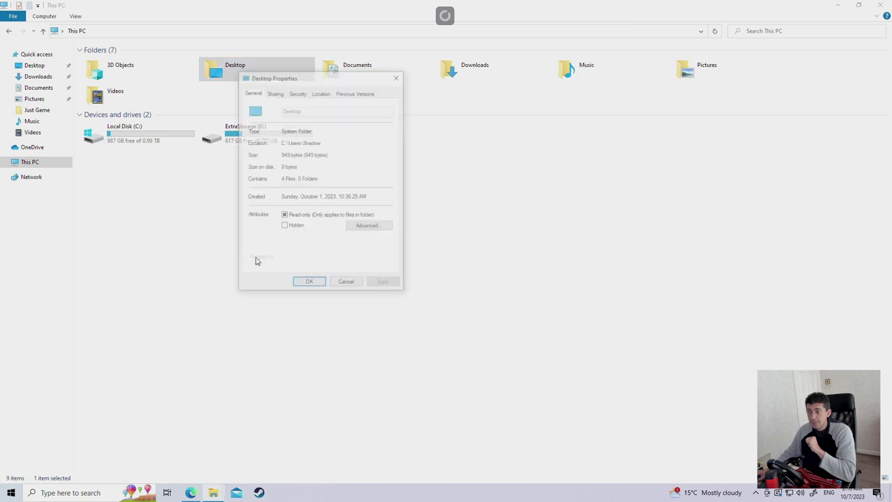
click(321, 95)
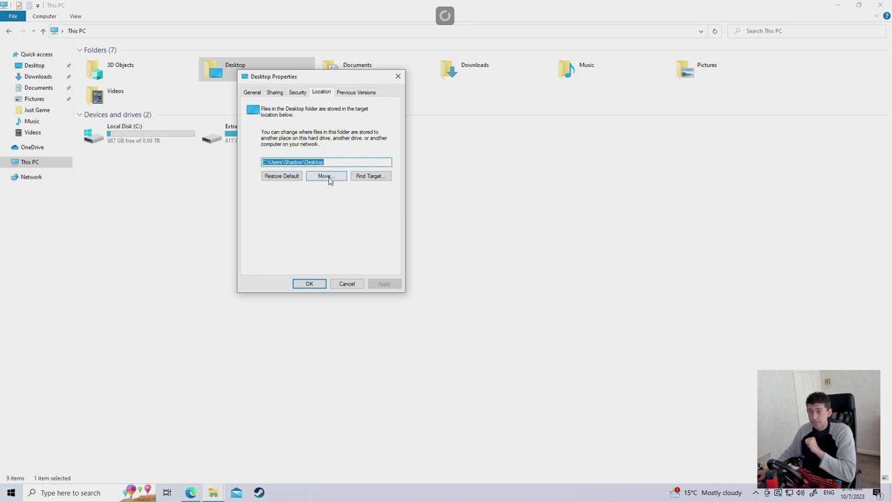
click(329, 178)
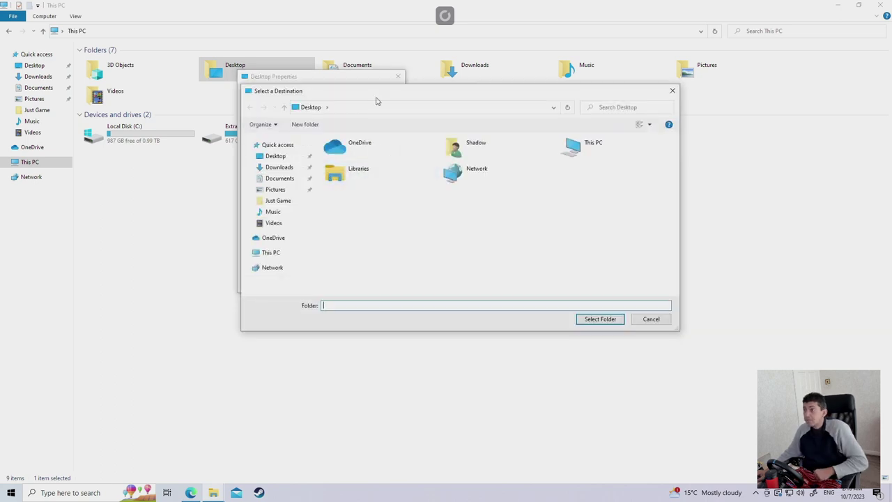
drag(374, 97, 371, 98)
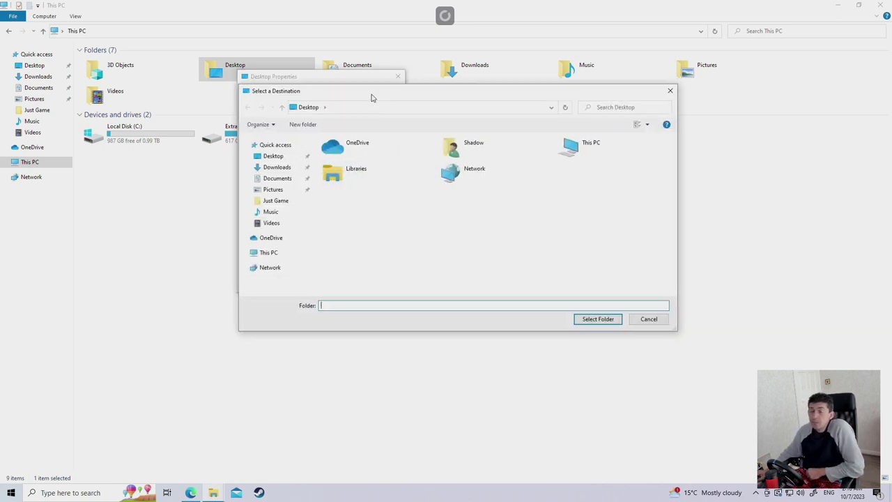
double_click(372, 98)
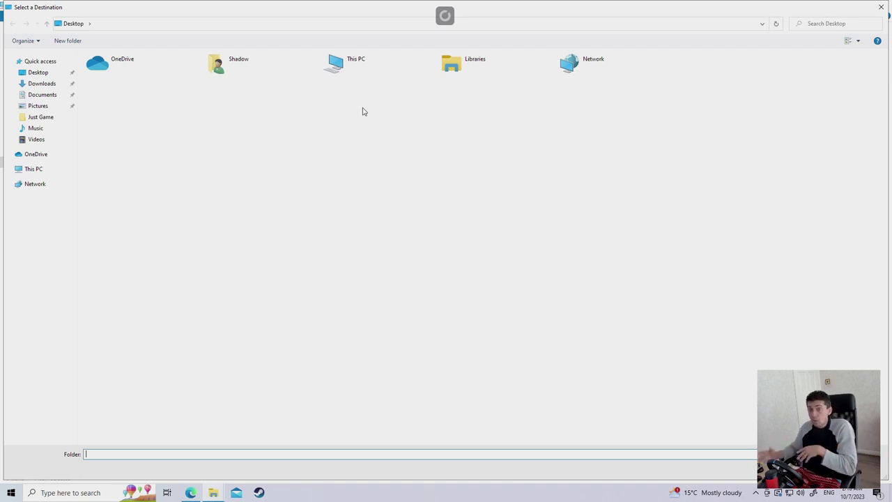
click(39, 171)
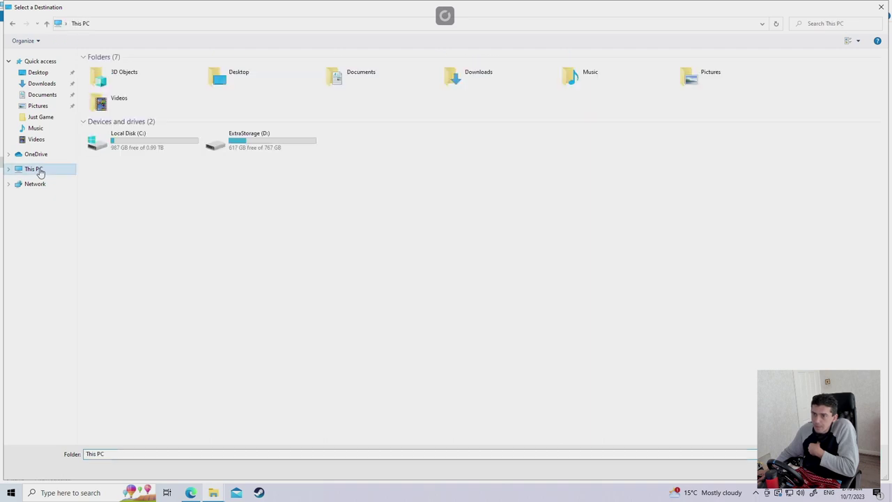
double_click(249, 143)
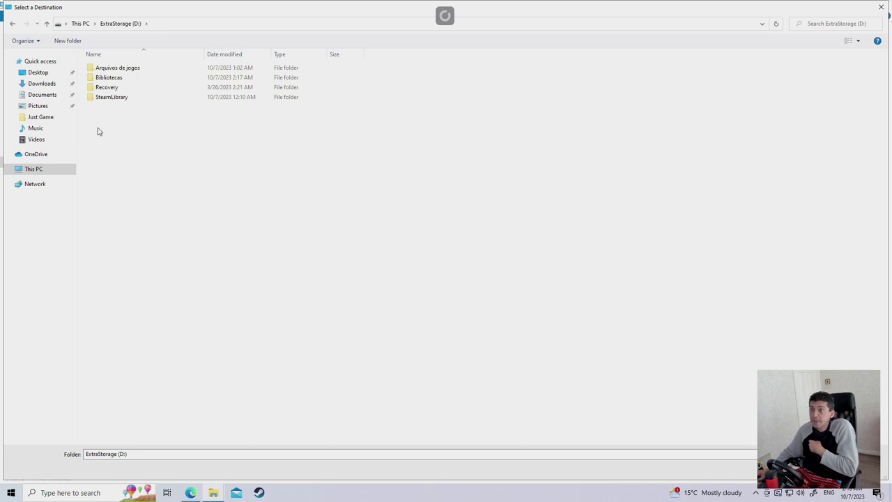
double_click(109, 78)
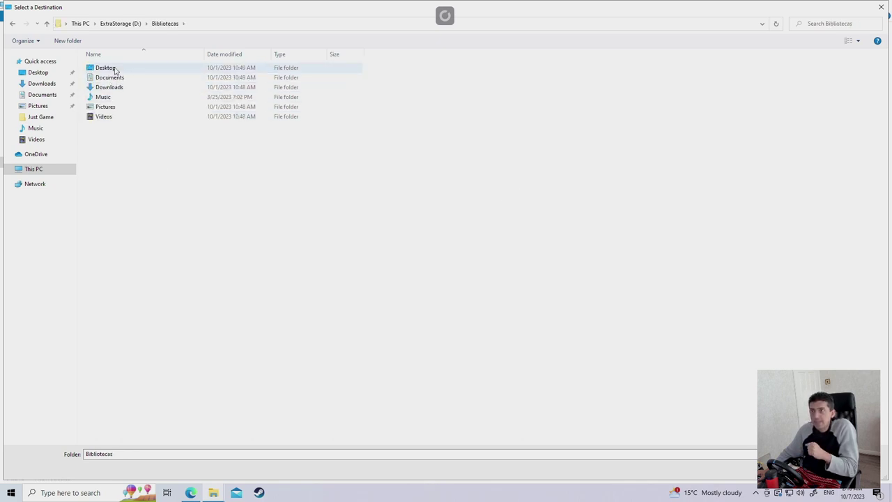
click(114, 68)
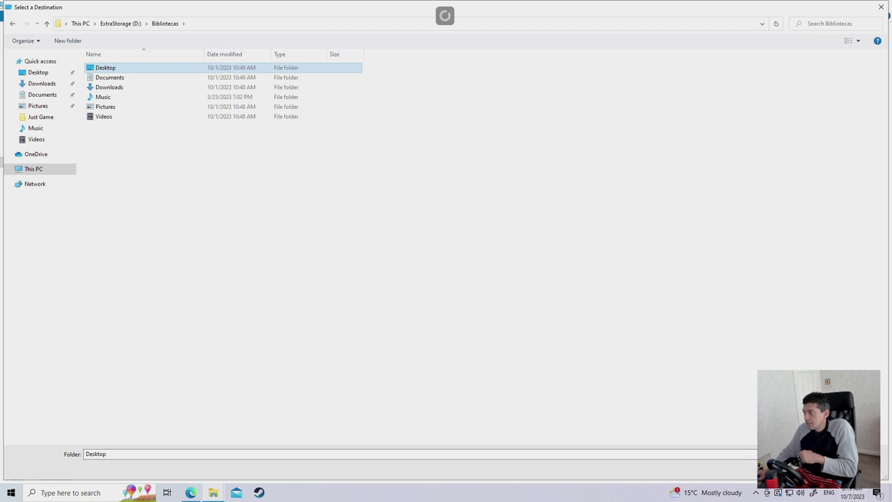
click(881, 6)
Restore the maximized This PC window, then move and enlarge it to fill the screen area beside the webcam overlay
click(860, 6)
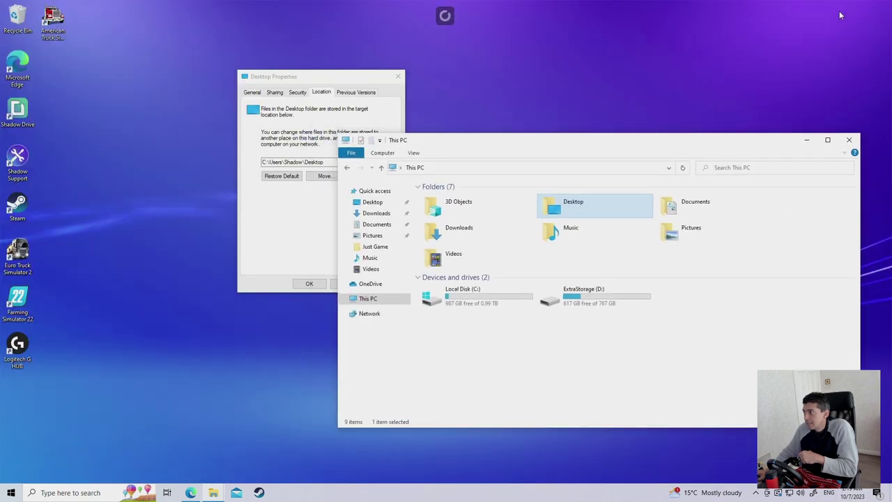
drag(732, 150, 473, 39)
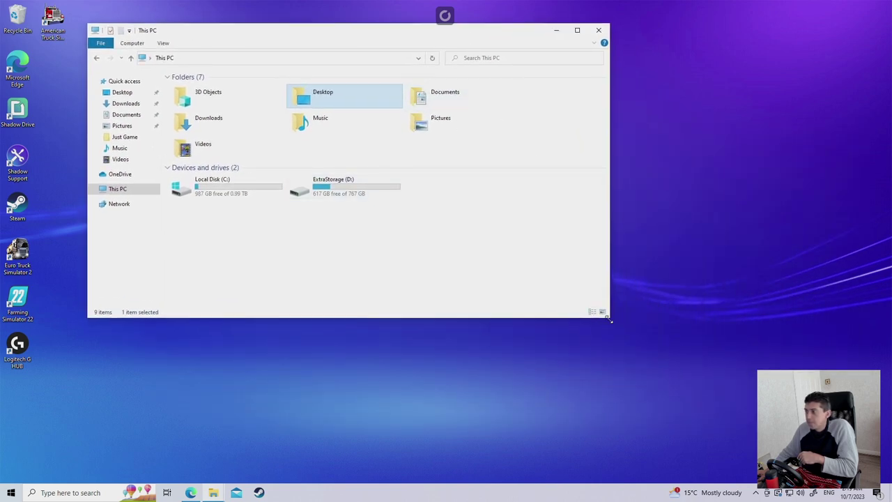
drag(606, 319, 755, 473)
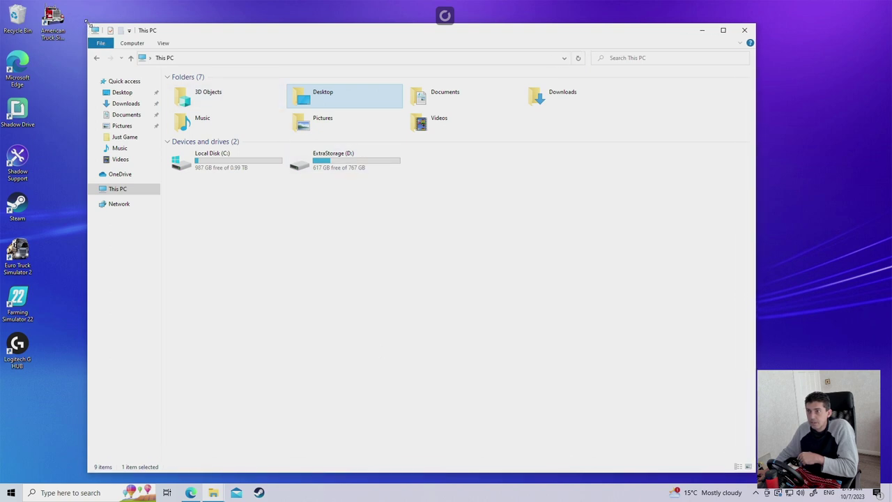
drag(89, 29, 10, 8)
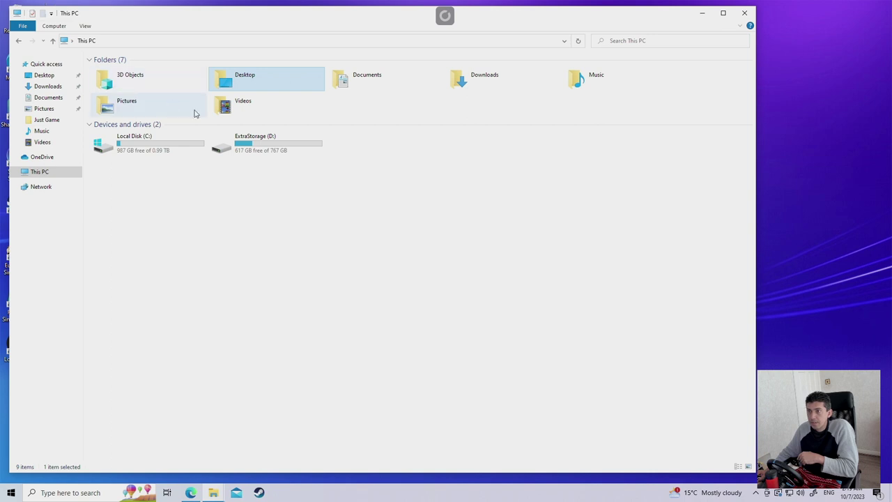
In the Desktop folder's properties, choose D:\Bibliotecas\Desktop on the ExtraStorage drive as its new location
right_click(251, 78)
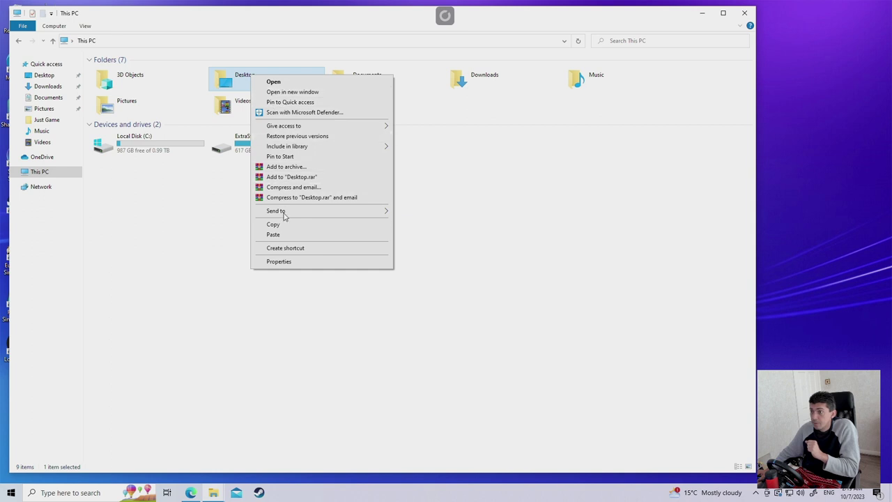
click(289, 261)
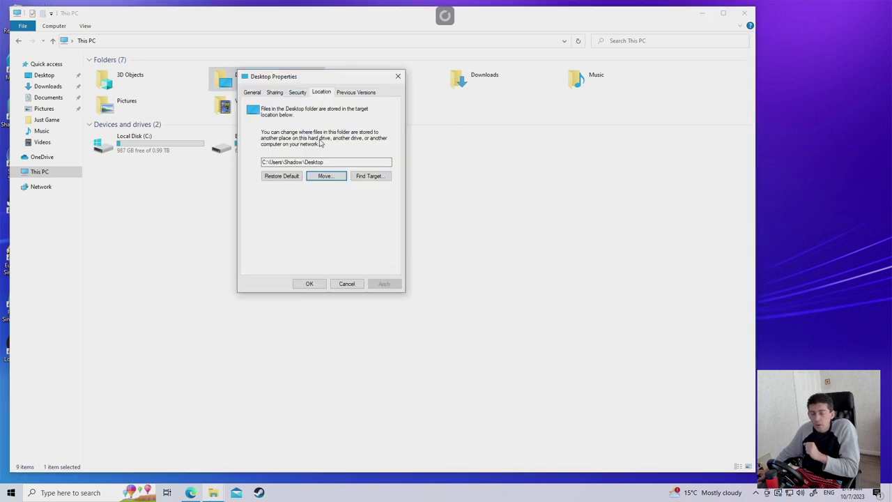
click(325, 176)
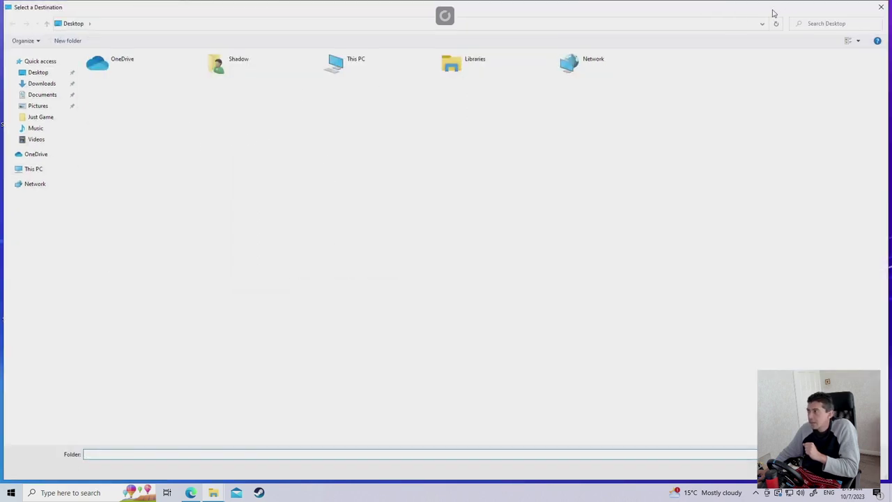
click(31, 169)
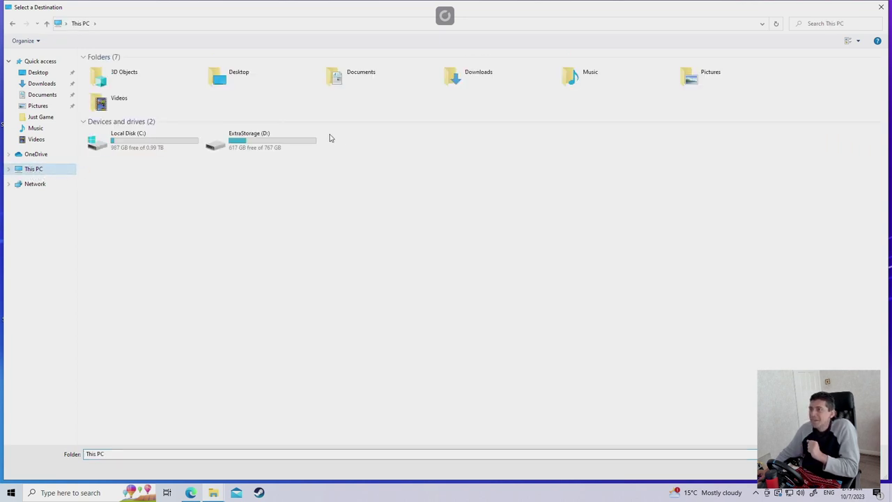
double_click(272, 143)
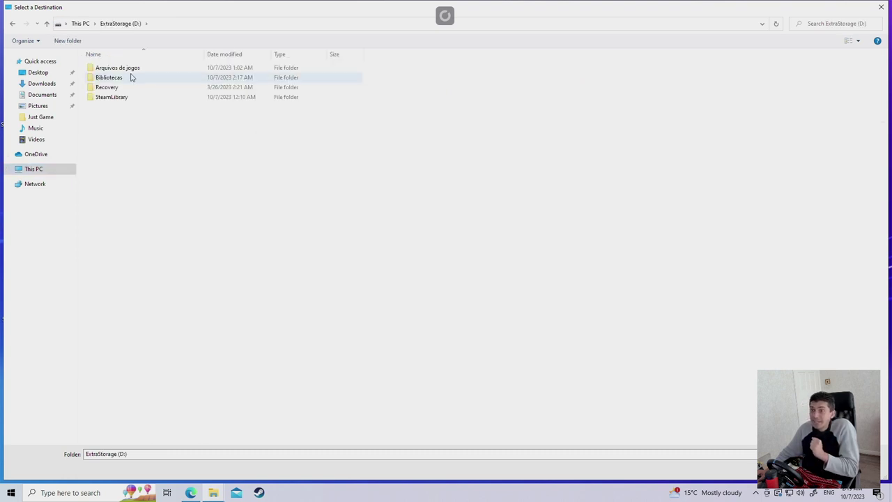
double_click(132, 77)
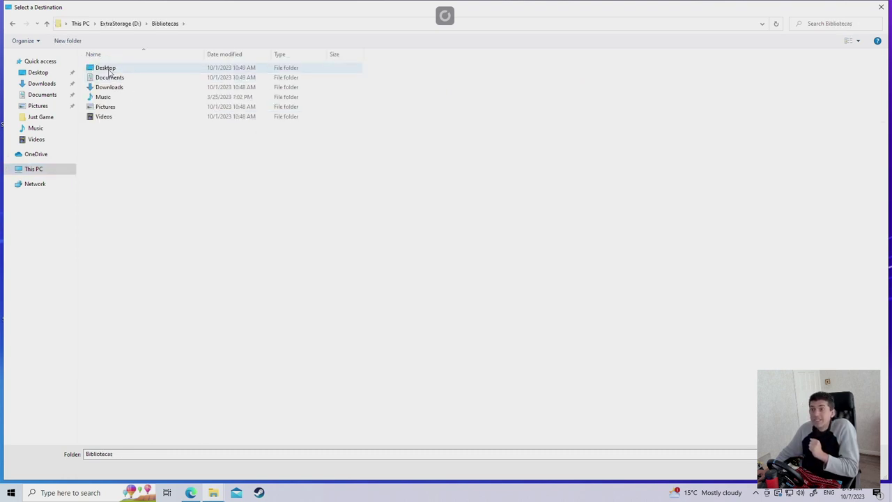
click(111, 70)
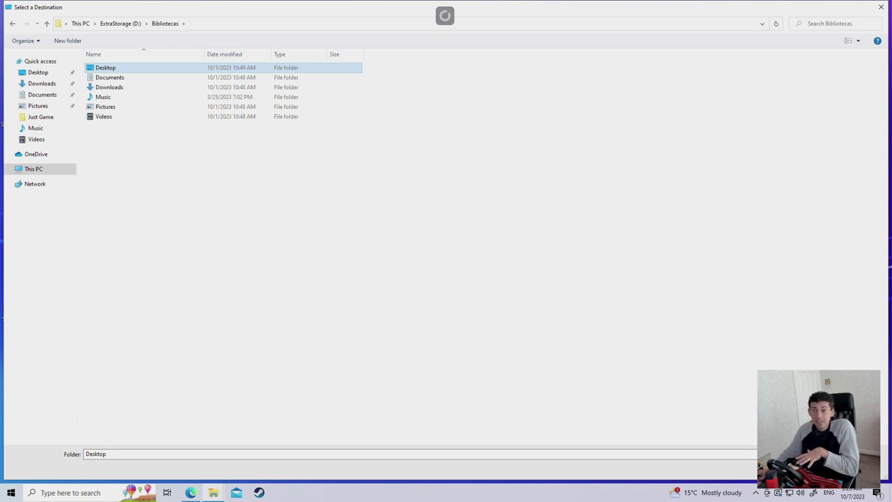
key(Return)
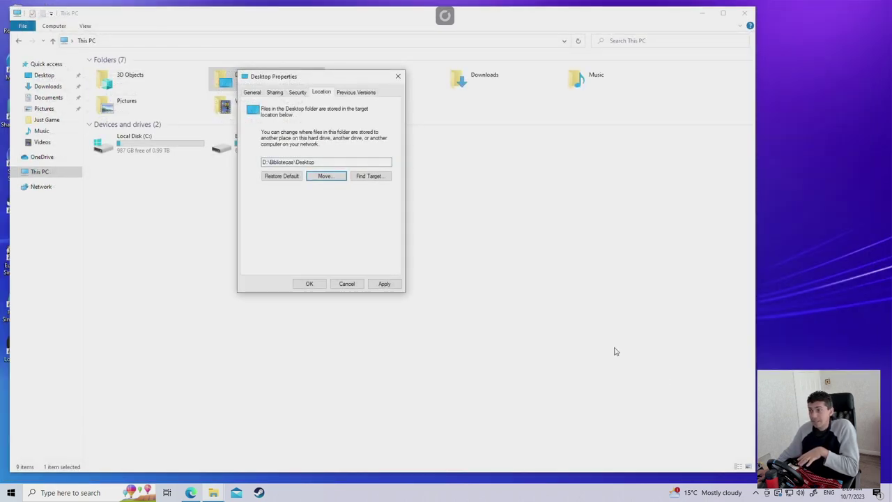
Apply the new Desktop location, agree to move all files from the old location, and close the properties and the This PC window
click(384, 285)
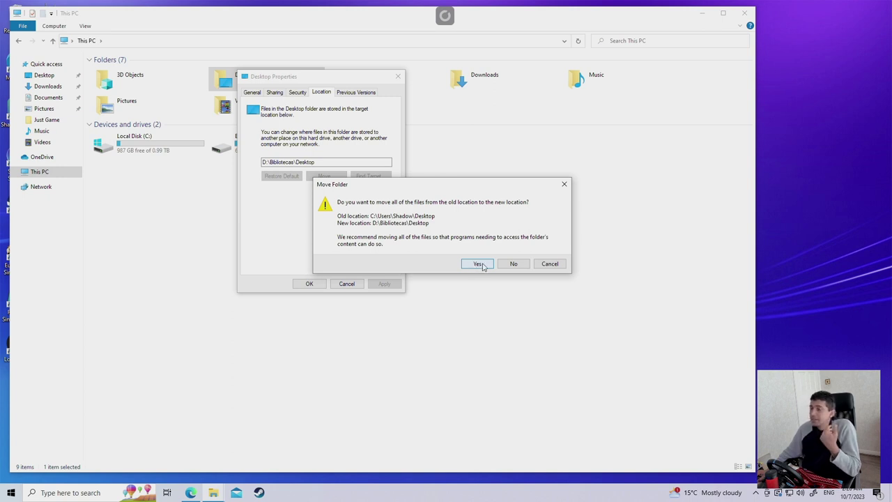
click(478, 264)
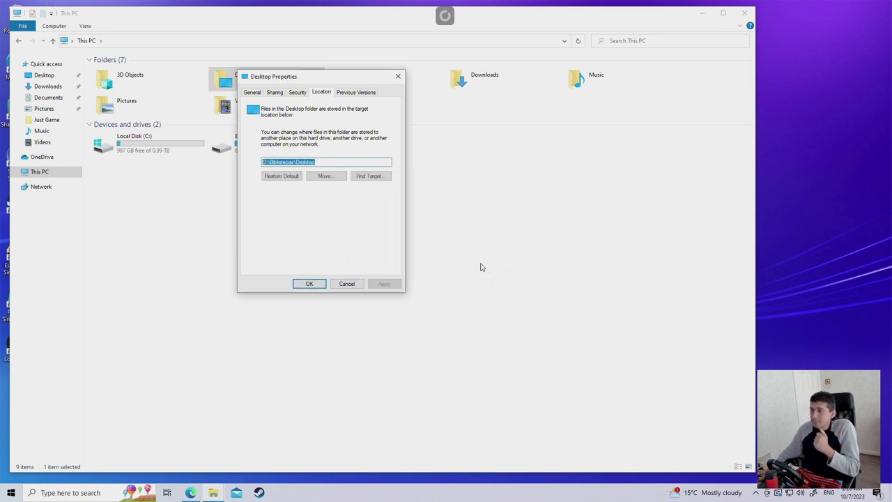
click(309, 284)
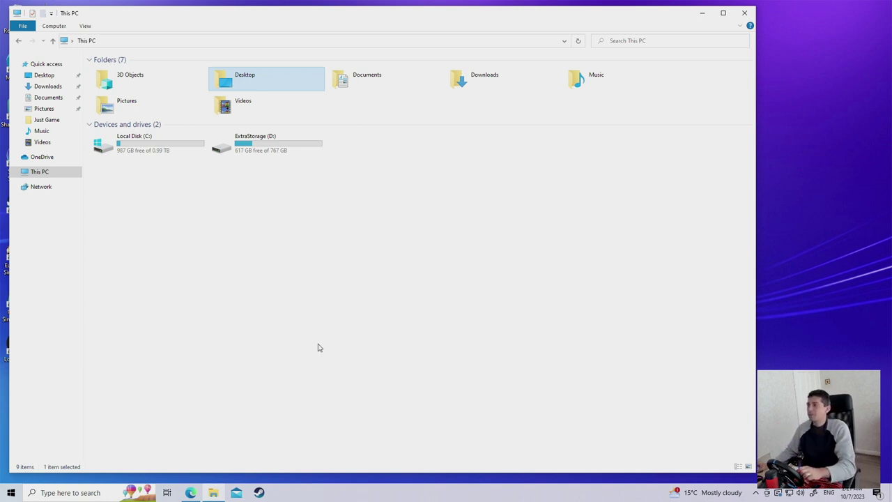
click(745, 13)
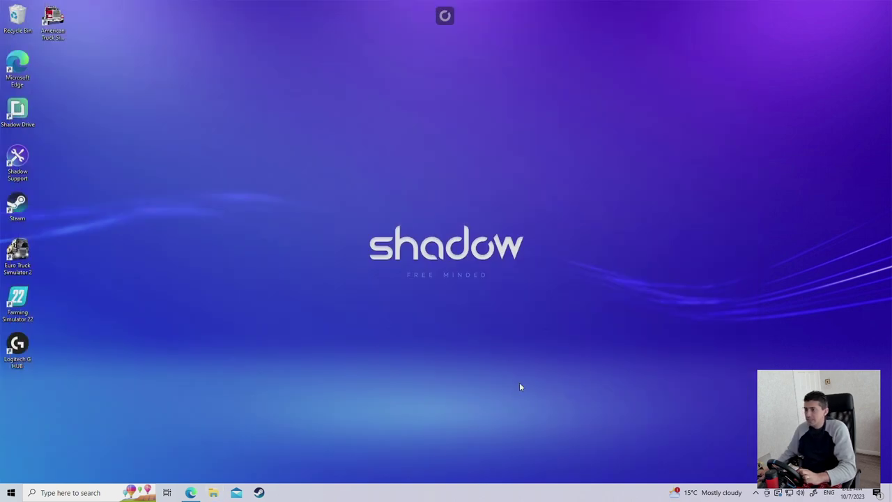
Switch to Microsoft Edge and open the YouTube home page in a new tab
click(200, 492)
click(474, 8)
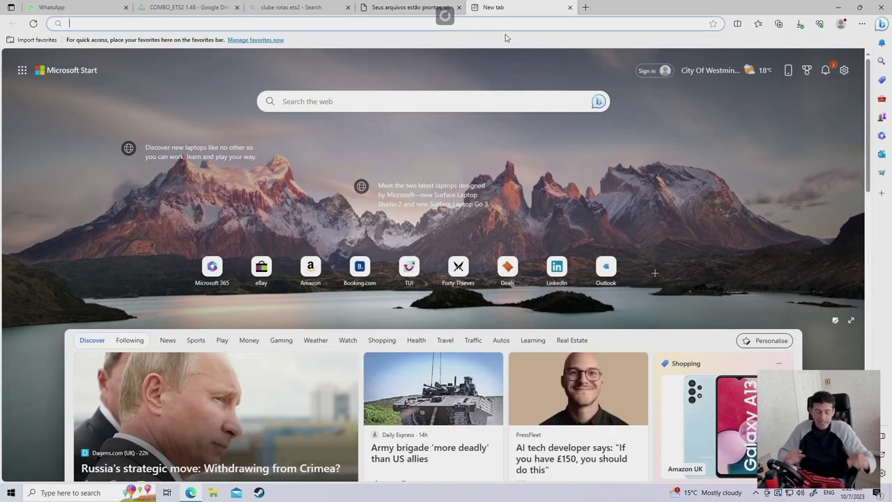
text(you)
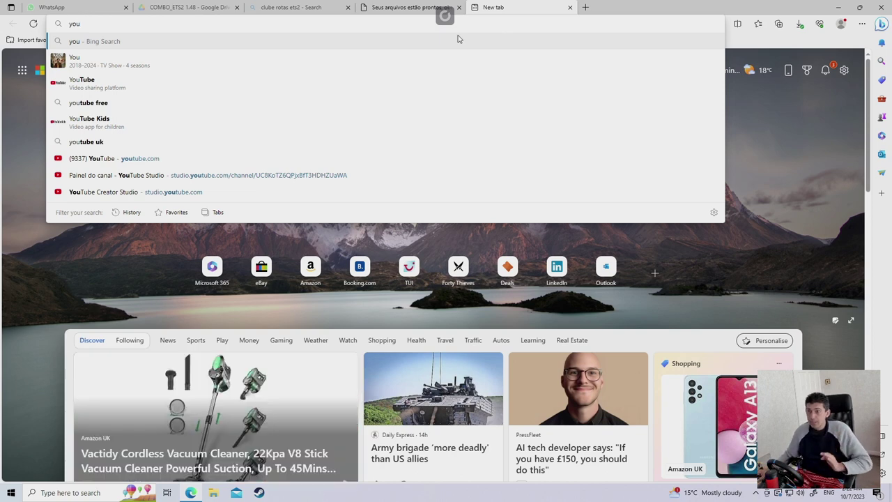
click(125, 159)
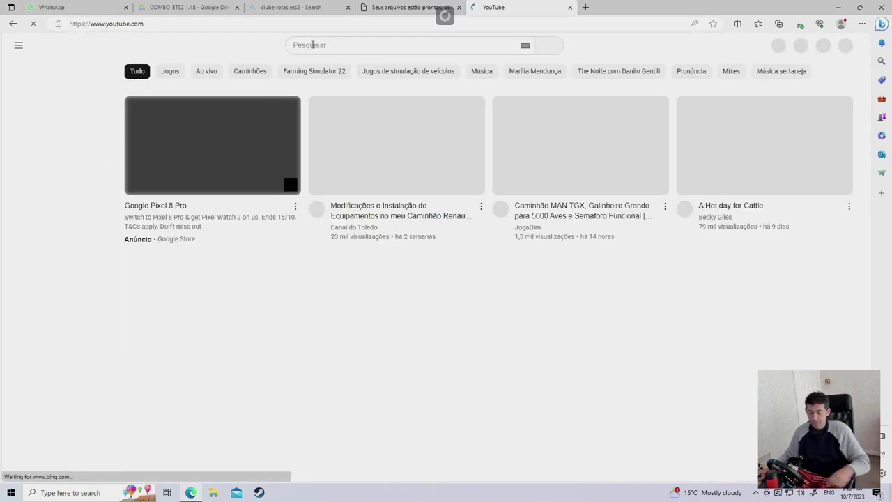
Search YouTube for "tito formatar"
click(313, 45)
text(t)
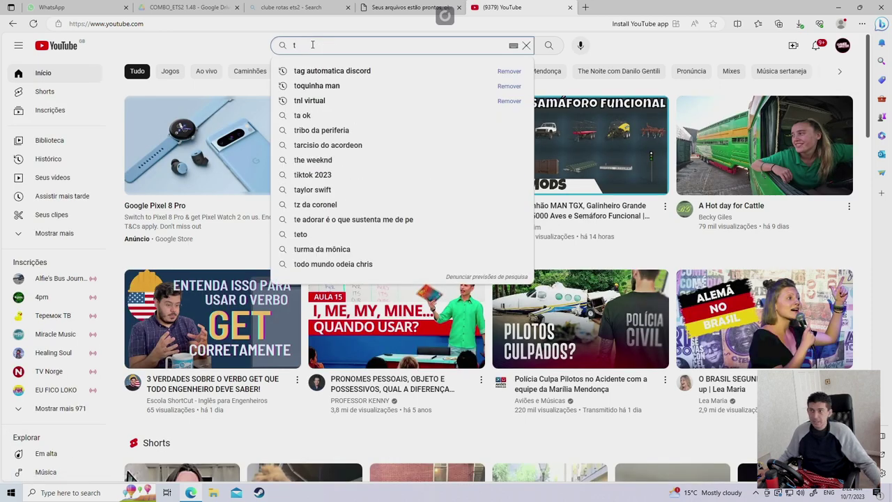
text(i)
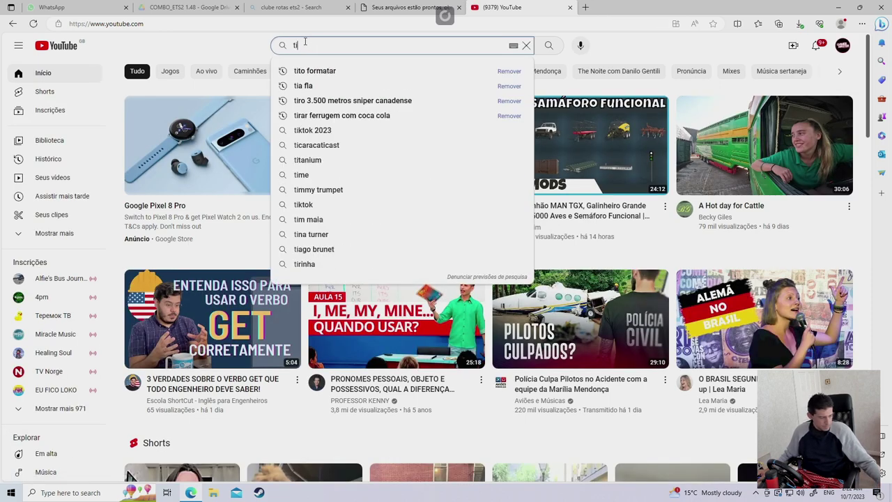
text(to fo)
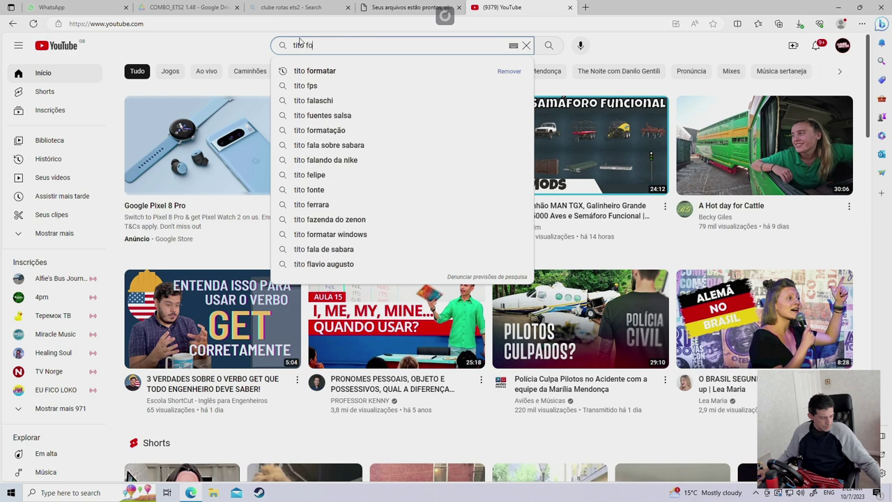
text(rma)
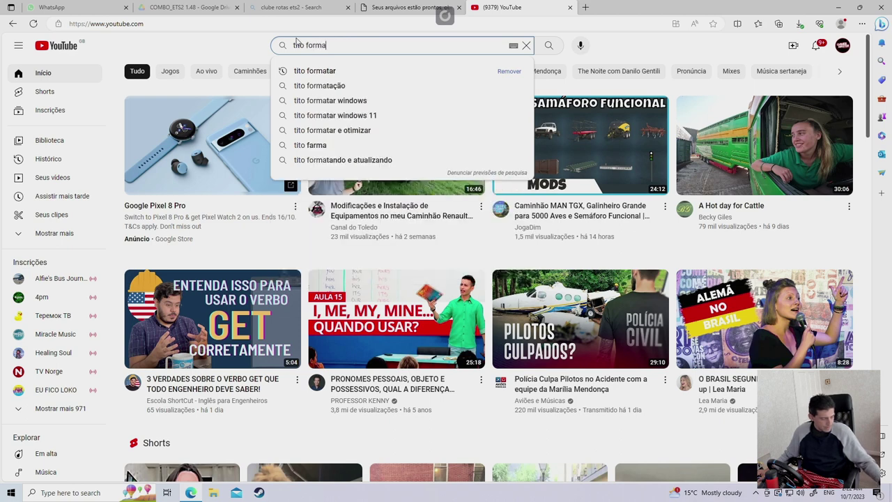
text(ta)
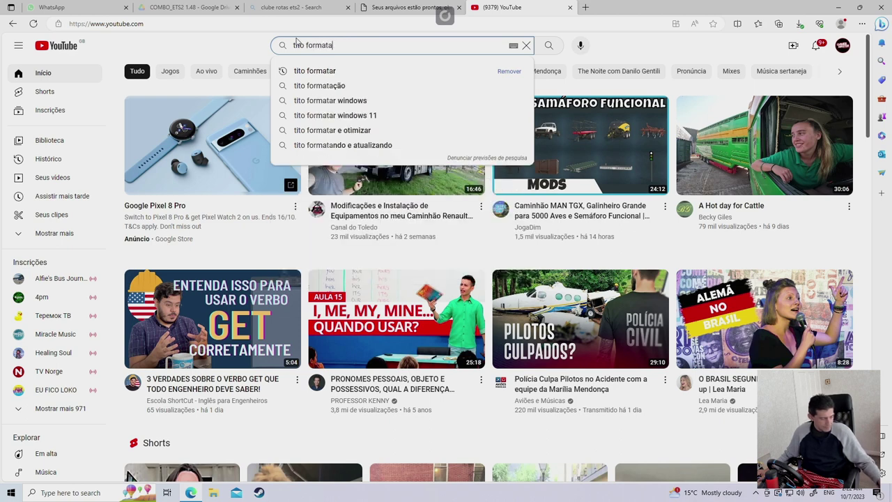
click(315, 73)
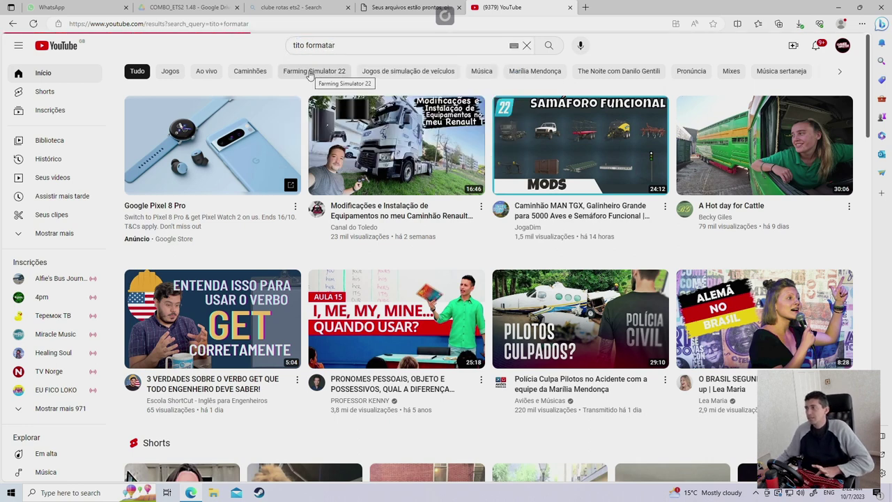